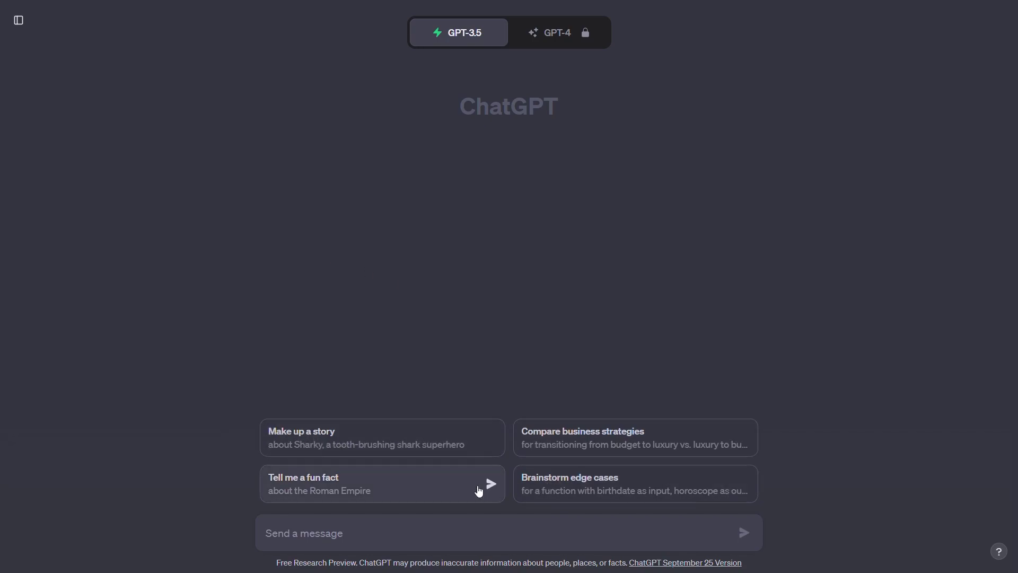
Step: Ask ChatGPT to write the heart-warming children's tale about Stella, the little star
left_click(380, 440)
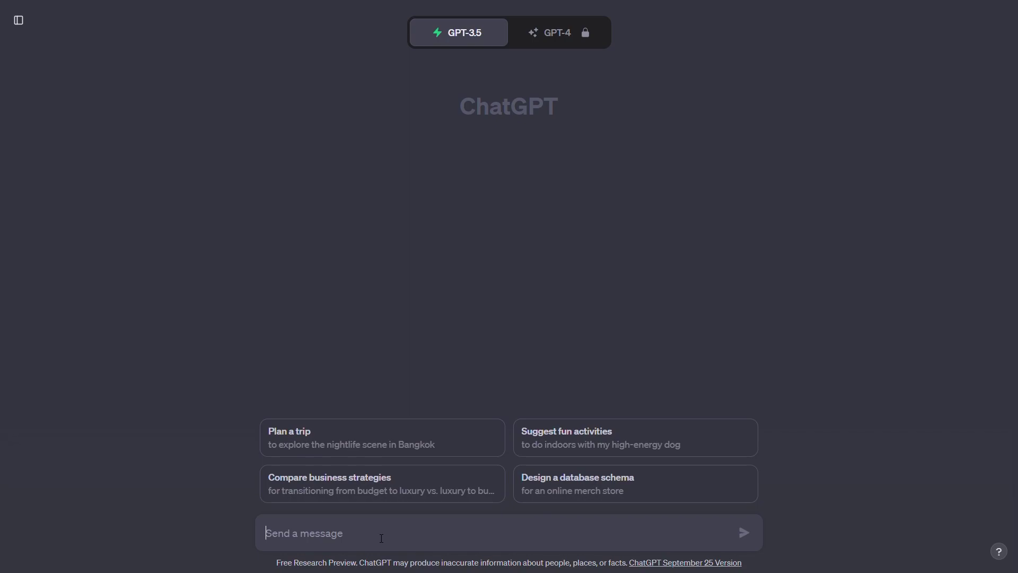
type("write that heart-warming children’s tale for me")
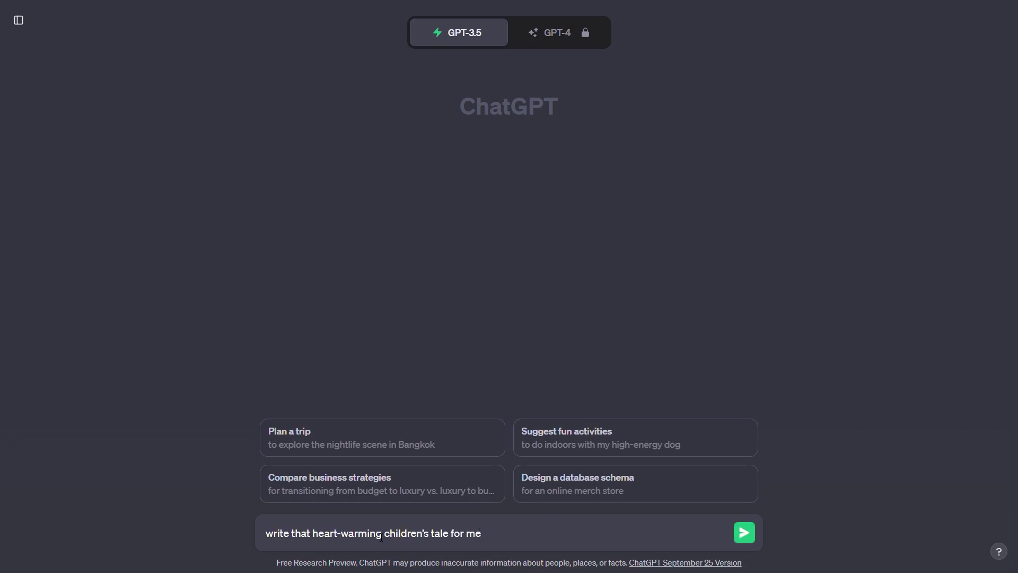
left_click(752, 539)
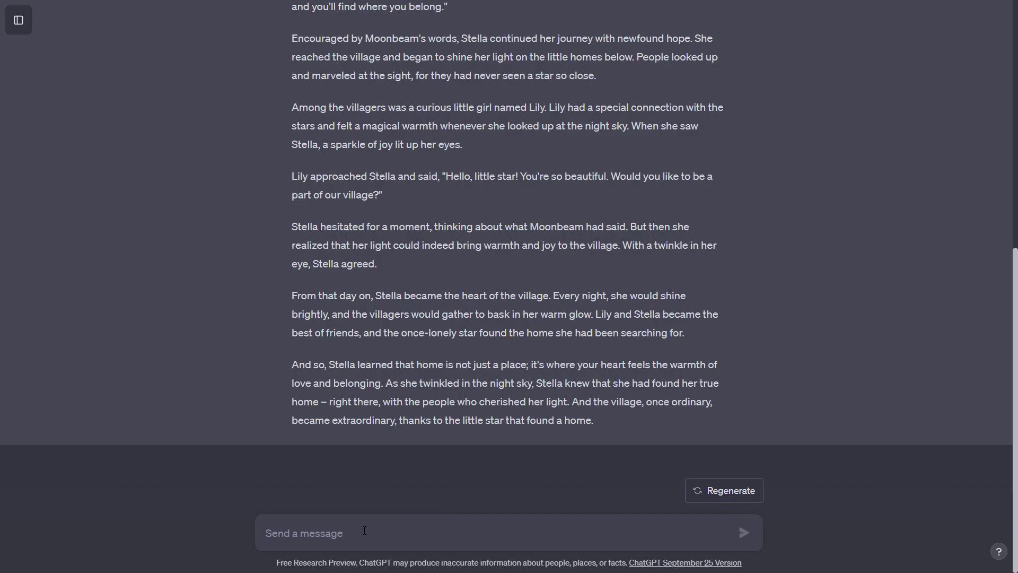
Step: Ask ChatGPT to condense the Stella story into about 200 words
type("Change this script into 200 words")
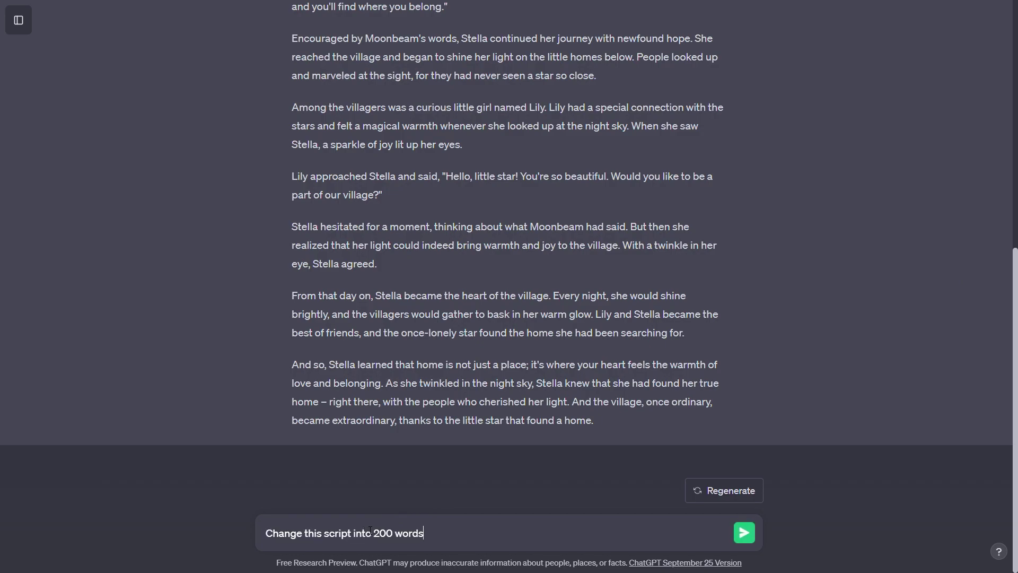
left_click(745, 533)
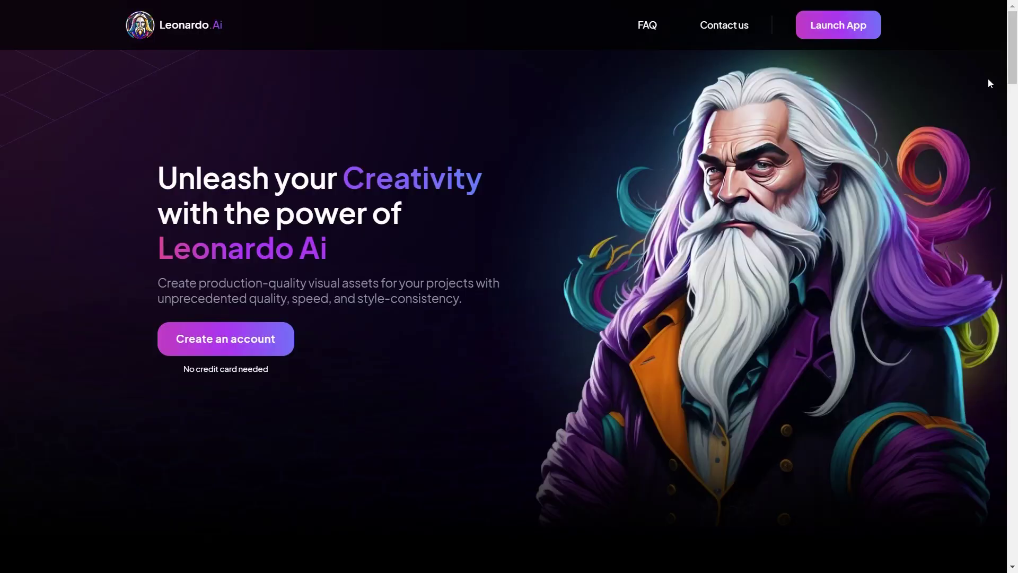
Step: Launch the Leonardo.Ai app dashboard showing Featured Models and Recent Creations
middle_click(1001, 116)
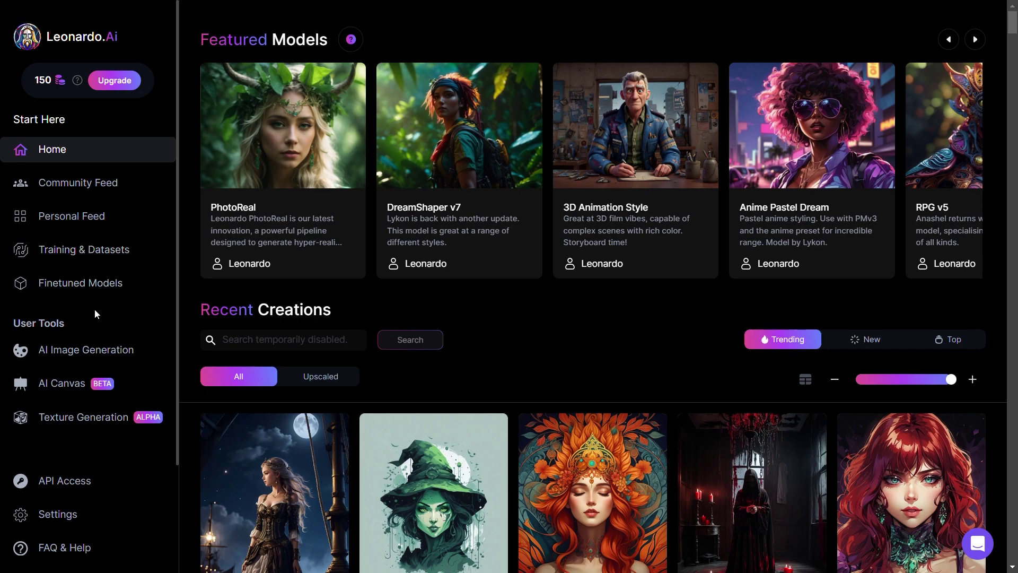
Step: In AI Image Generation, use the story's opening line as the prompt, with Negative Prompt off
left_click(48, 355)
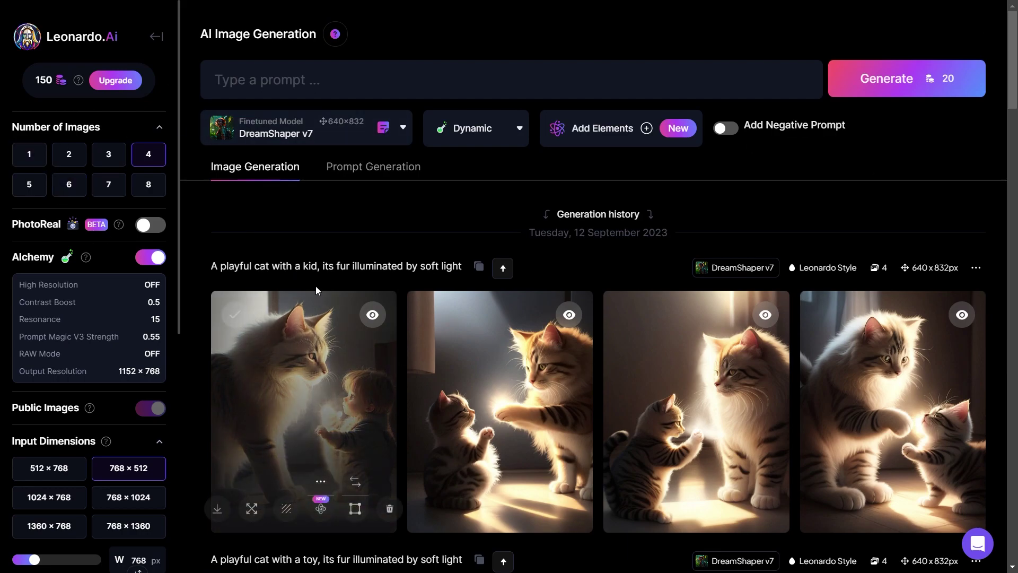
left_click(313, 80)
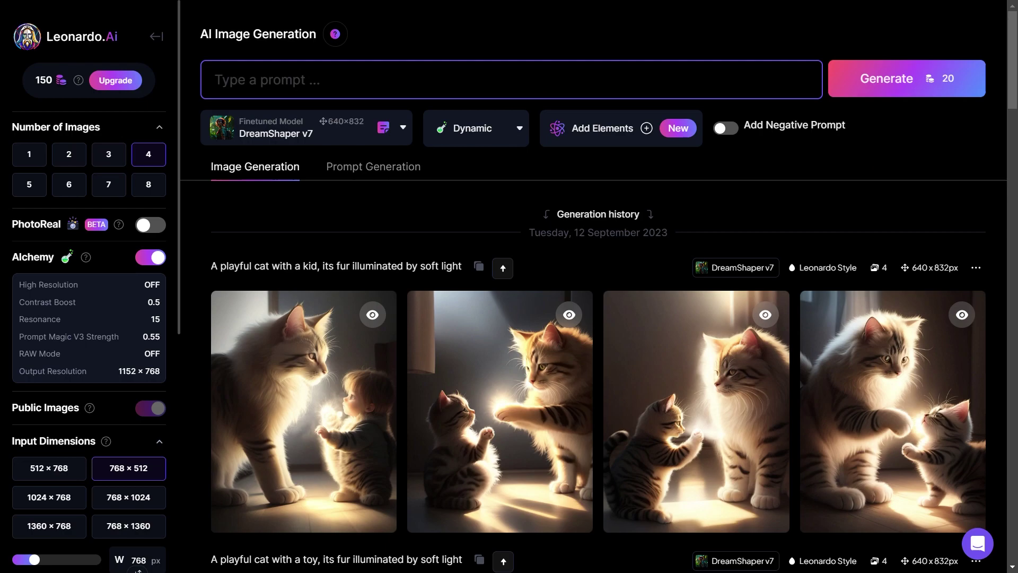
type("In the vast night sky lived a little star named Stella, longing for a place to call home.")
left_click(725, 128)
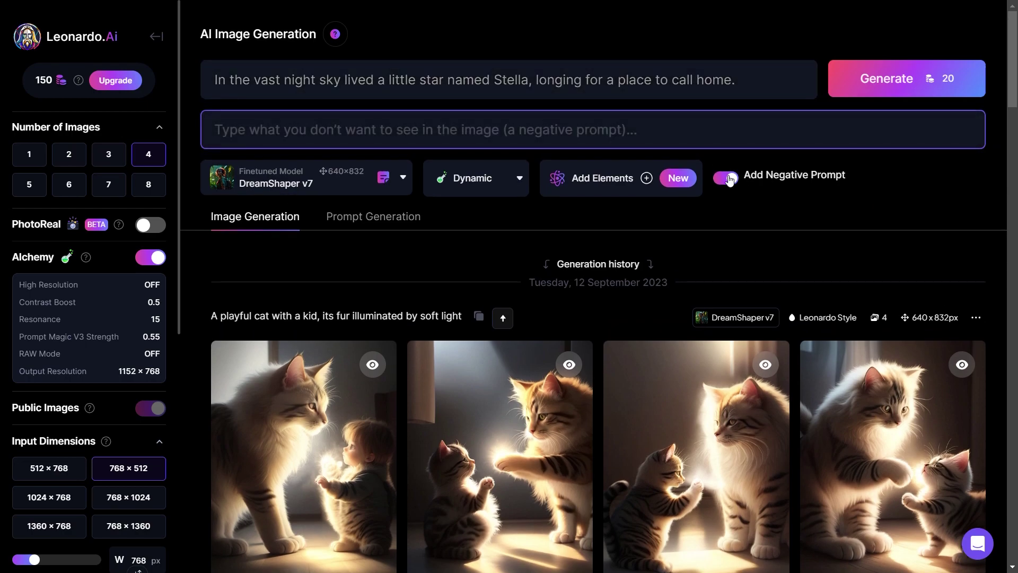
left_click(727, 178)
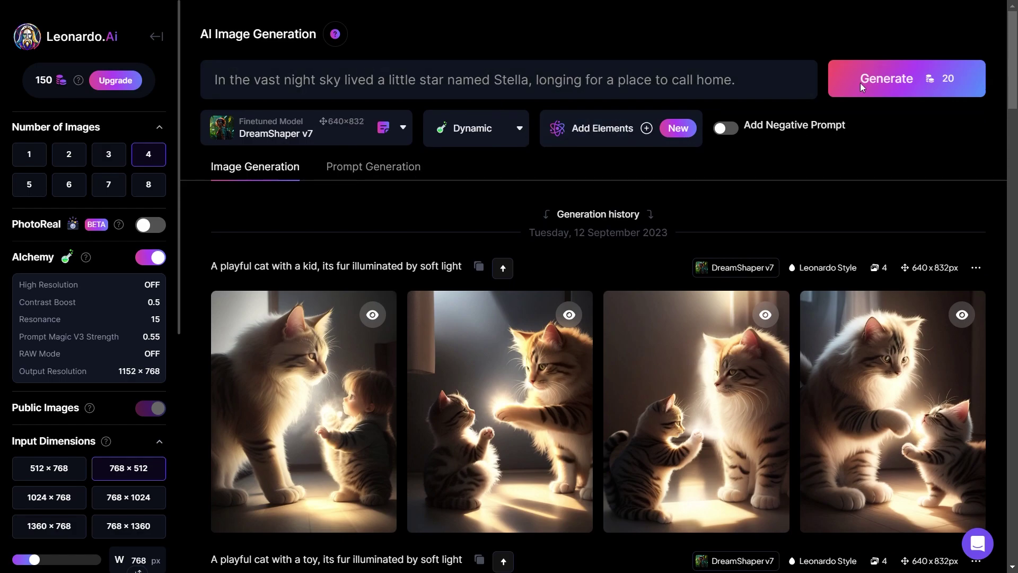
Step: Generate the four starry night-sky images of Stella and look over the results
left_click(846, 93)
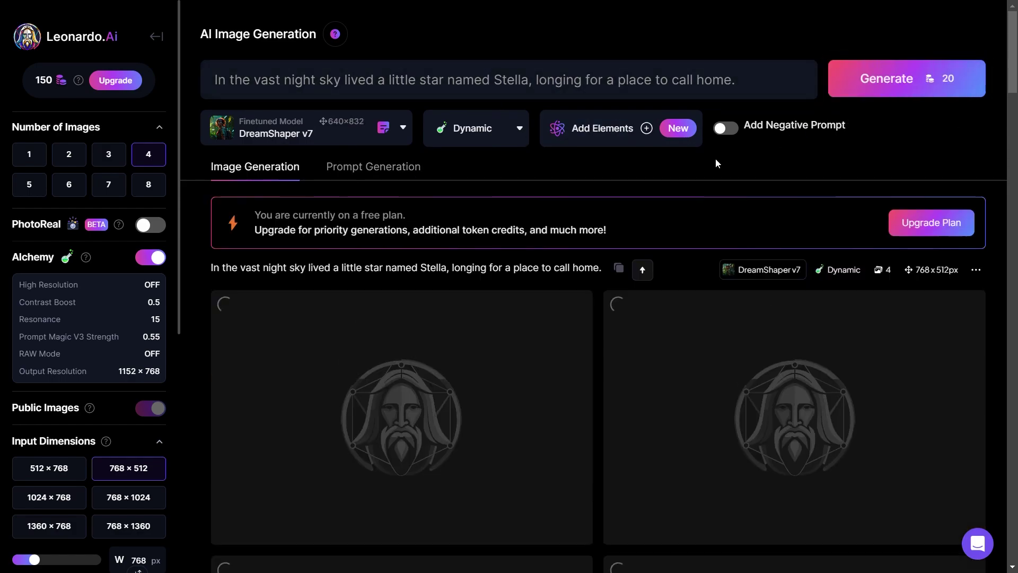
scroll(40, 215, "down", 3)
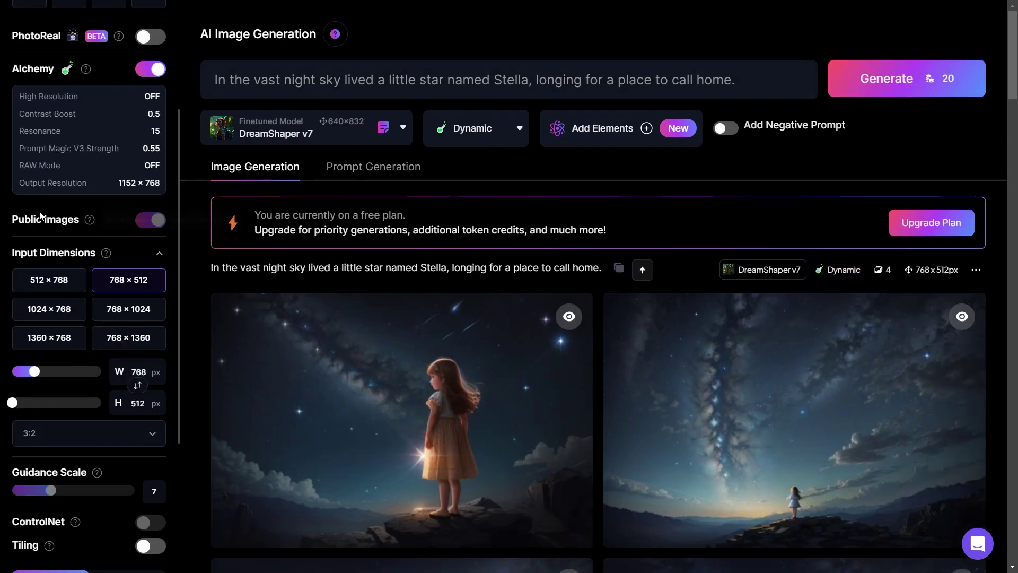
scroll(77, 192, "up", 3)
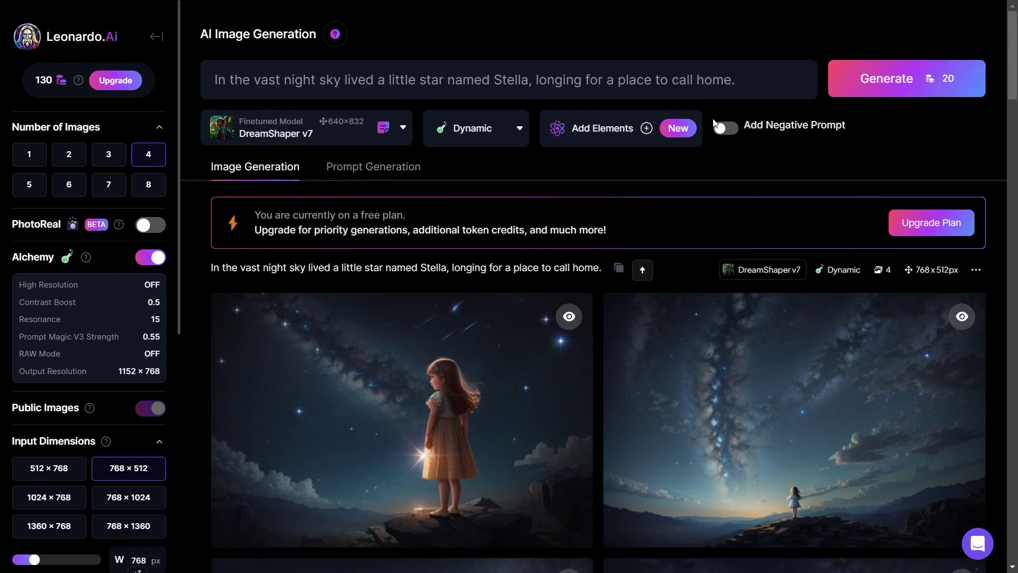
scroll(75, 159, "down", 10)
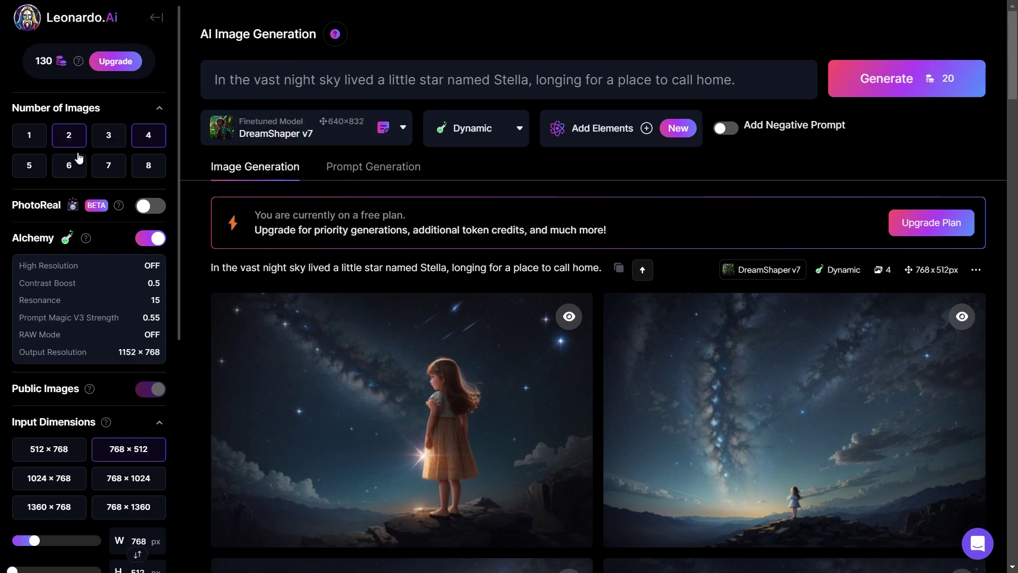
scroll(67, 362, "down", 4)
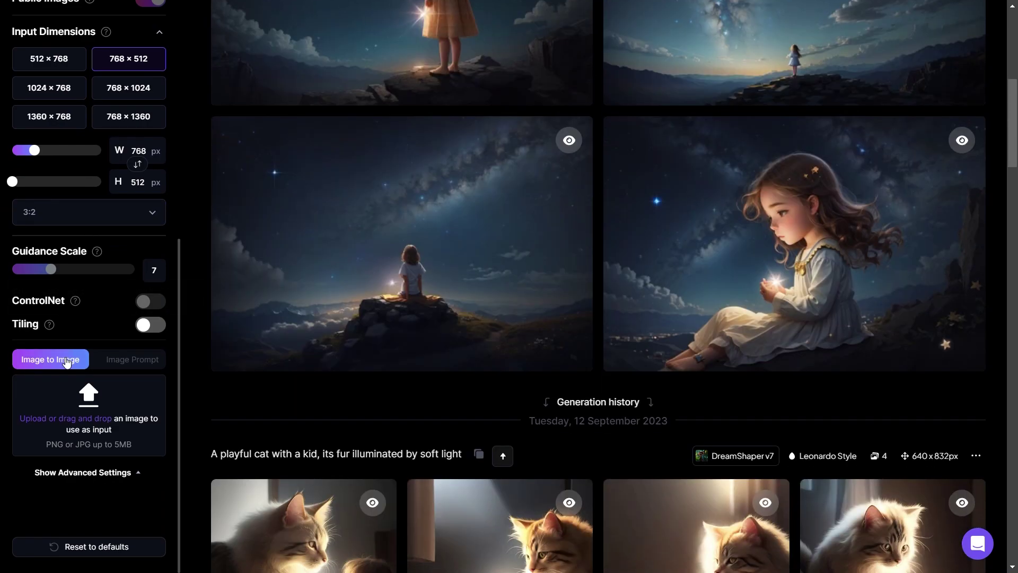
scroll(84, 368, "up", 8)
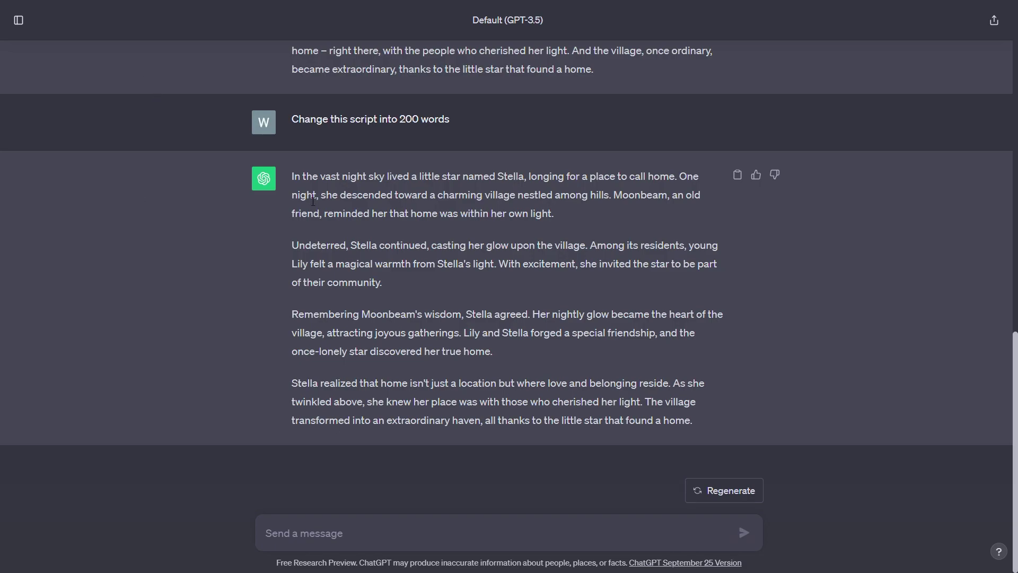
left_click_drag(294, 180, 310, 181)
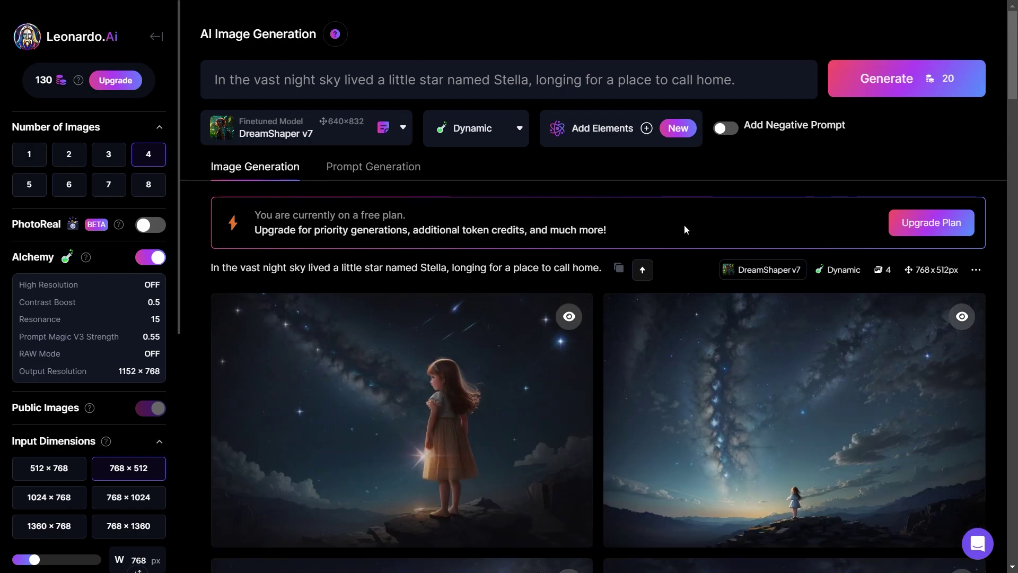
scroll(676, 360, "down", 4)
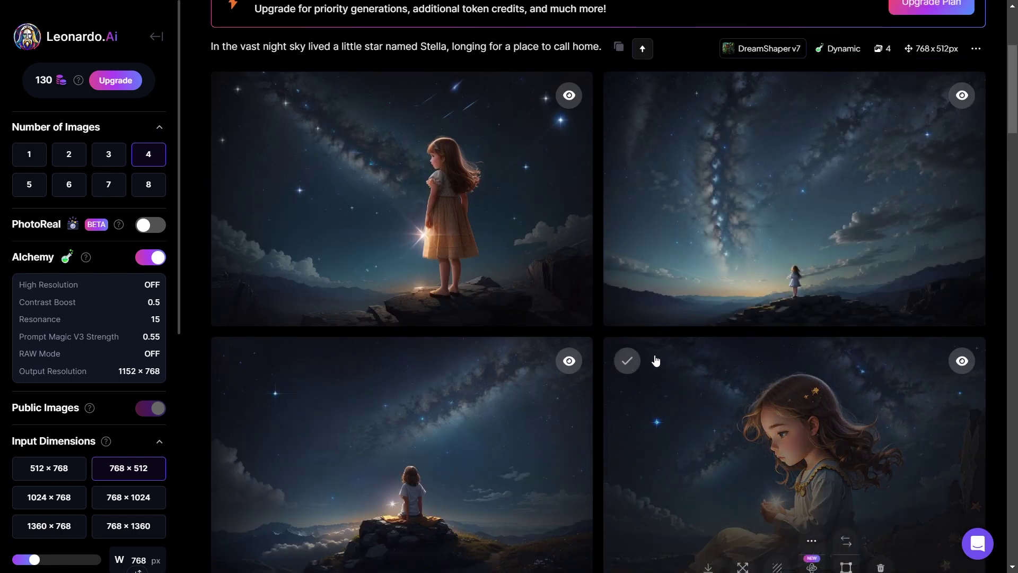
scroll(656, 361, "down", 5)
scroll(656, 361, "up", 2)
scroll(656, 360, "up", 3)
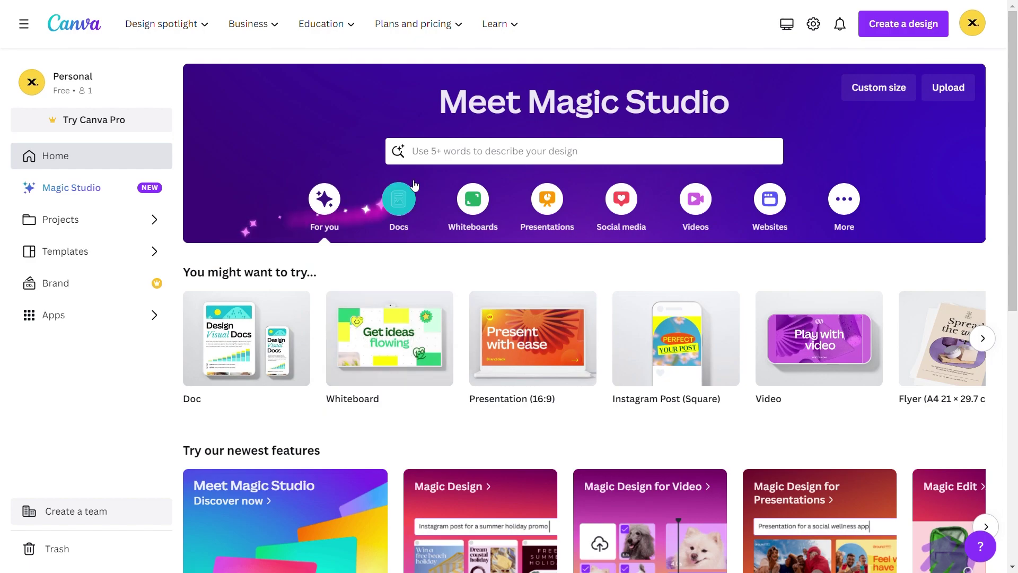
Step: Find a 'story book' children's cover template and make the starry-sky image its background
left_click(469, 150)
type("story ")
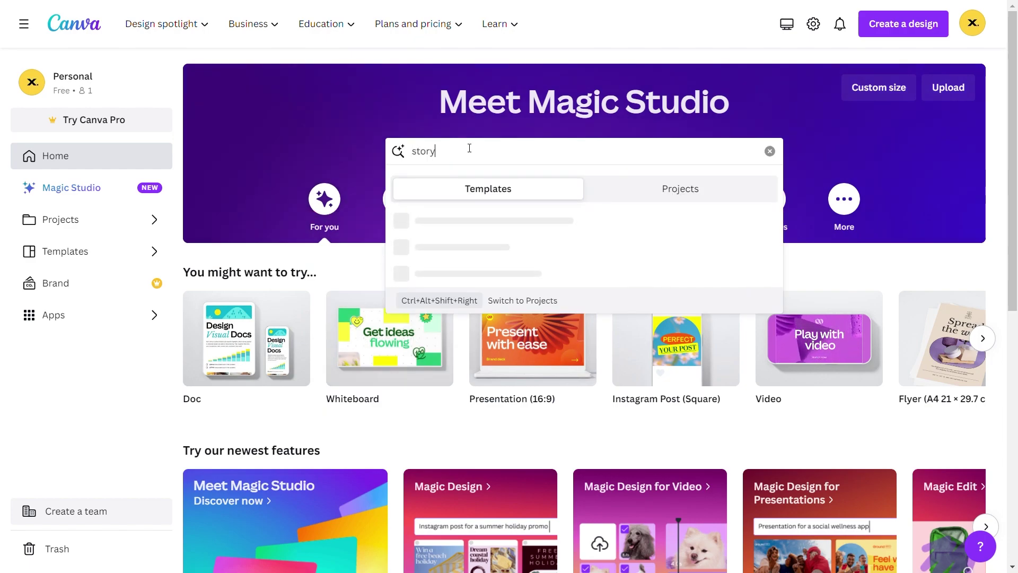
type("book")
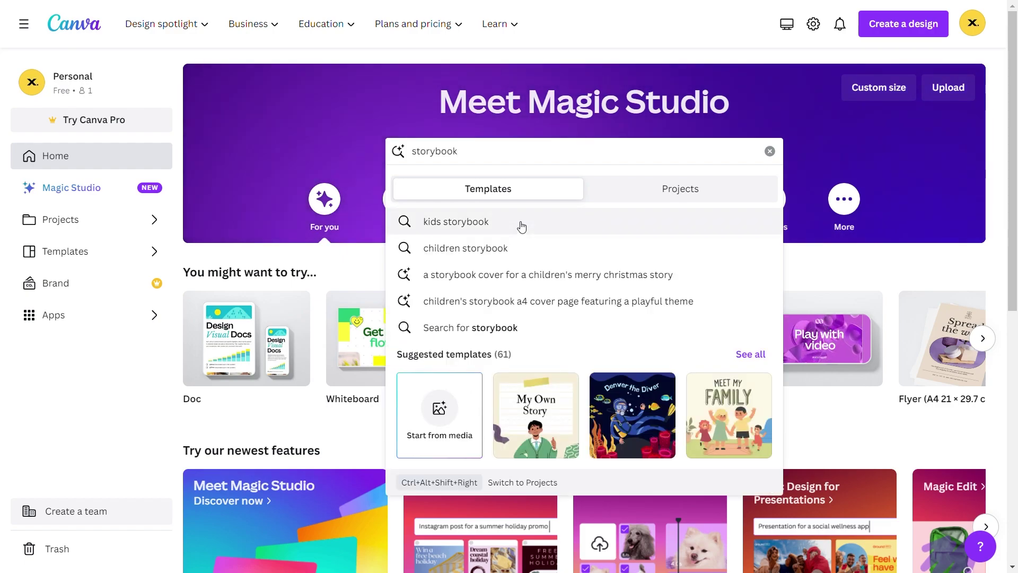
left_click(478, 250)
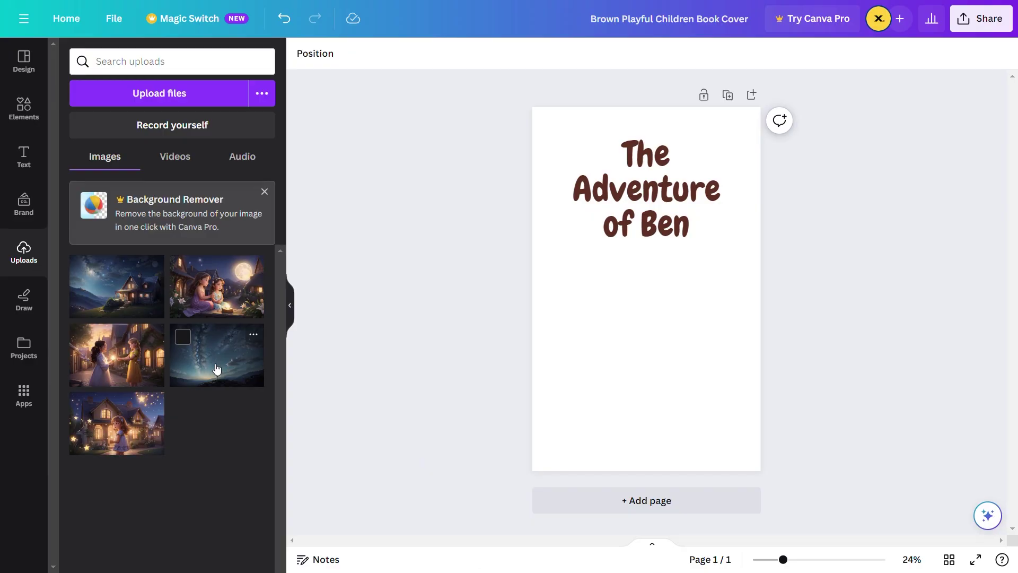
left_click_drag(216, 368, 617, 363)
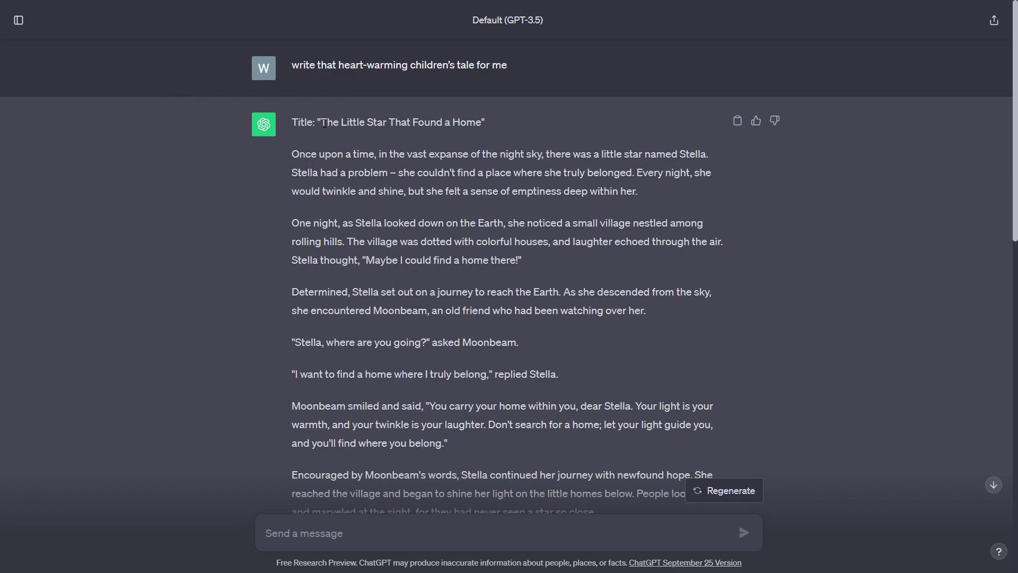
Step: Retitle the cover 'The Little Star That Found a Home' and add a blank page 2
left_click_drag(322, 124, 358, 137)
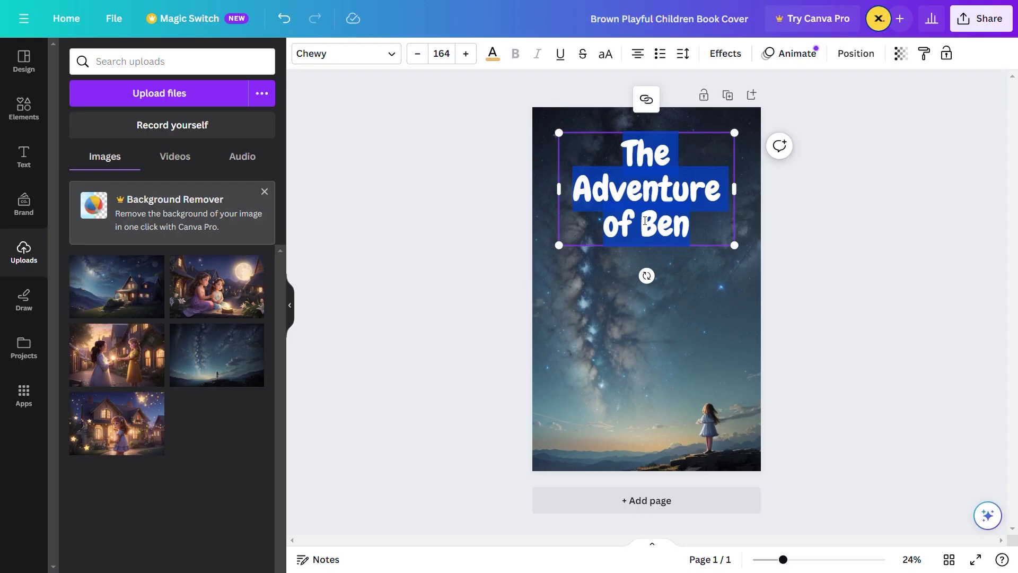
type("\"The Little Star That Found a Home\"")
left_click(839, 248)
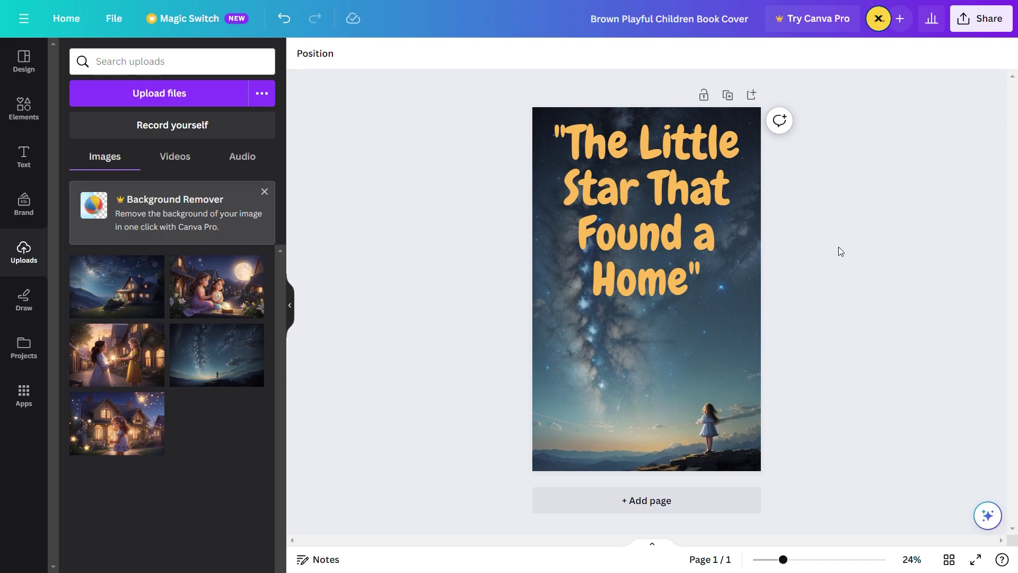
left_click(650, 501)
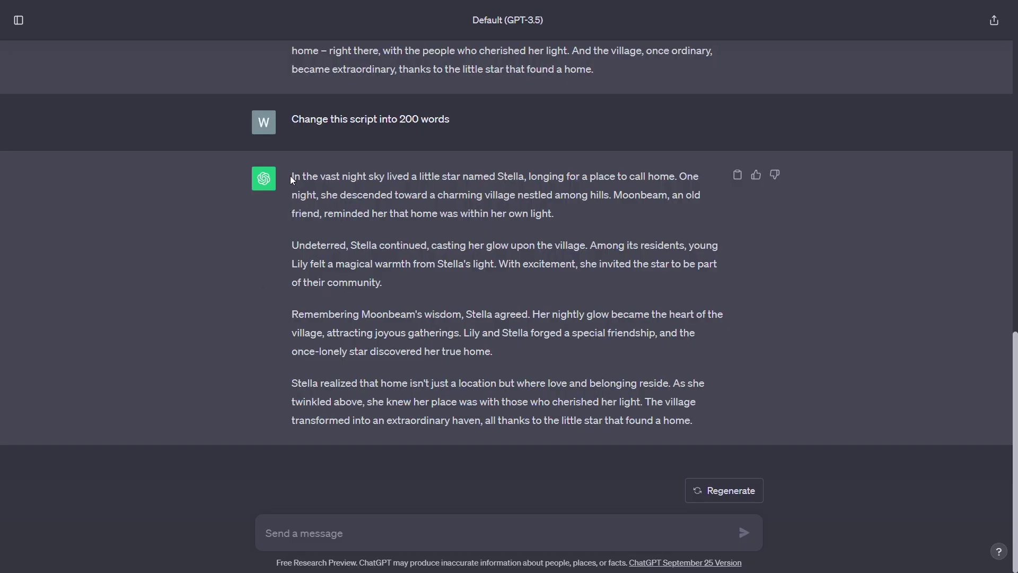
Step: Copy the 200-word story's first paragraph into the text box on page 2
left_click_drag(290, 176, 566, 215)
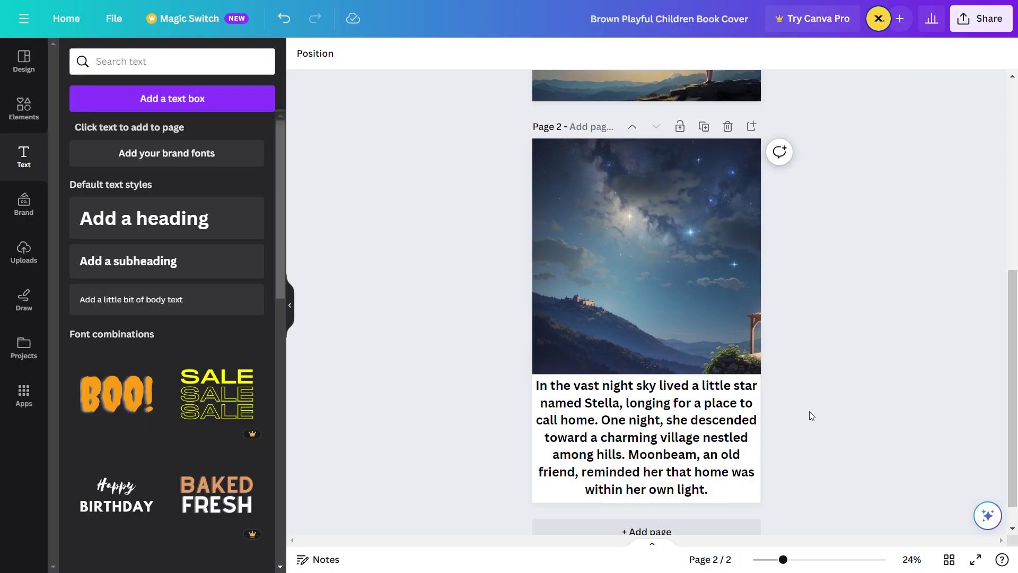
left_click(644, 488)
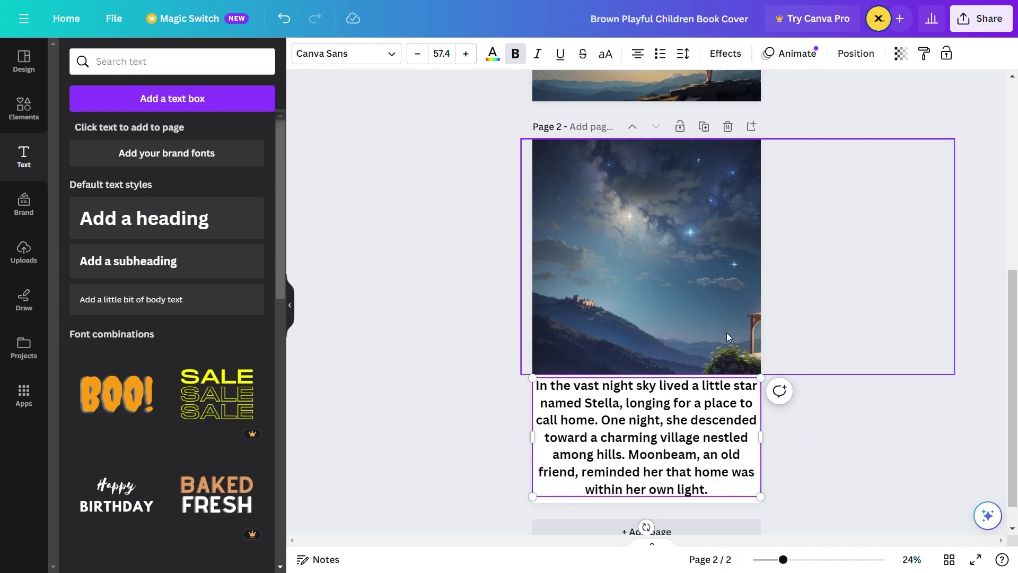
Step: Open Share > Download settings to save both pages as a PDF Standard
left_click(598, 157)
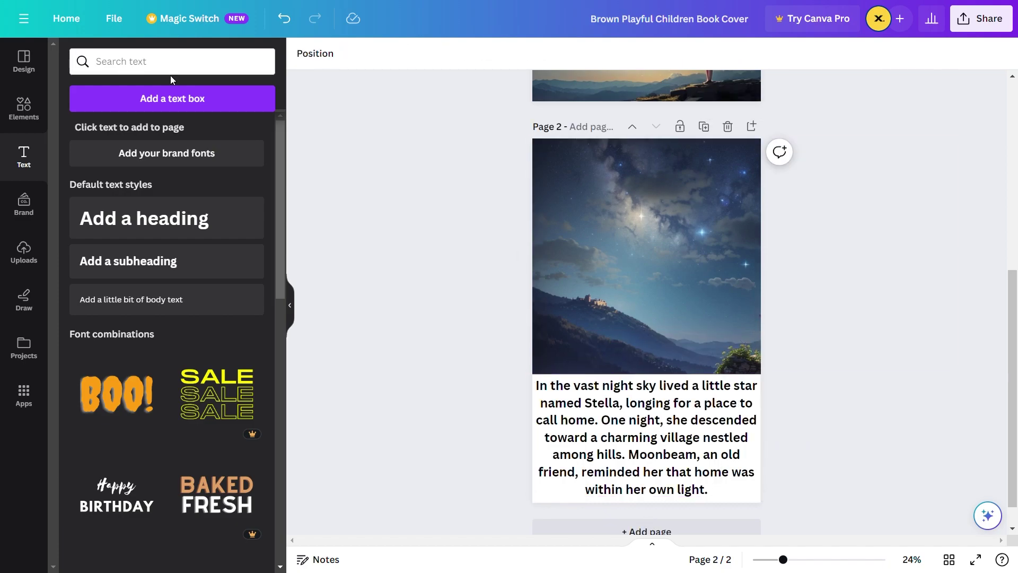
left_click(993, 24)
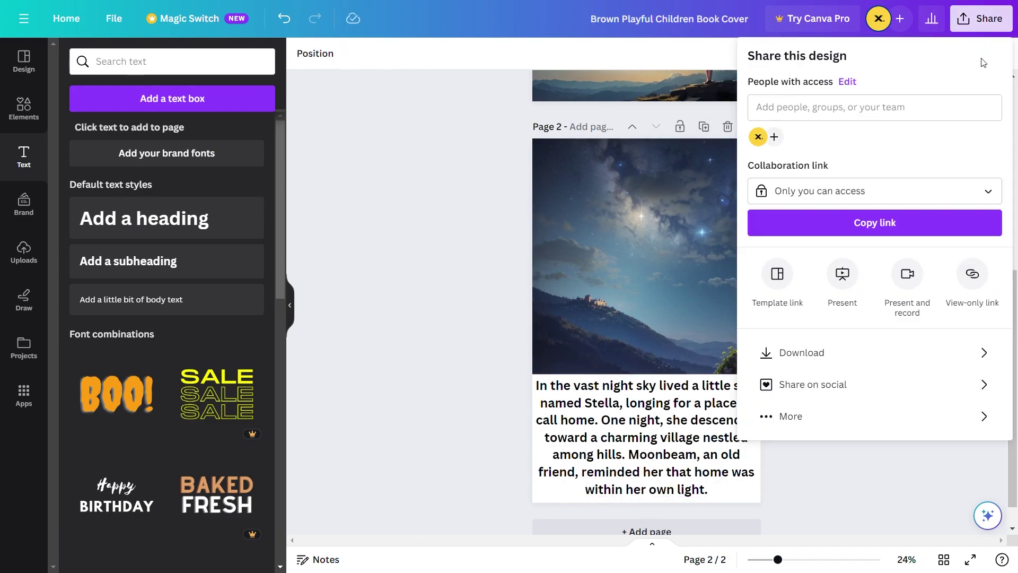
left_click(973, 354)
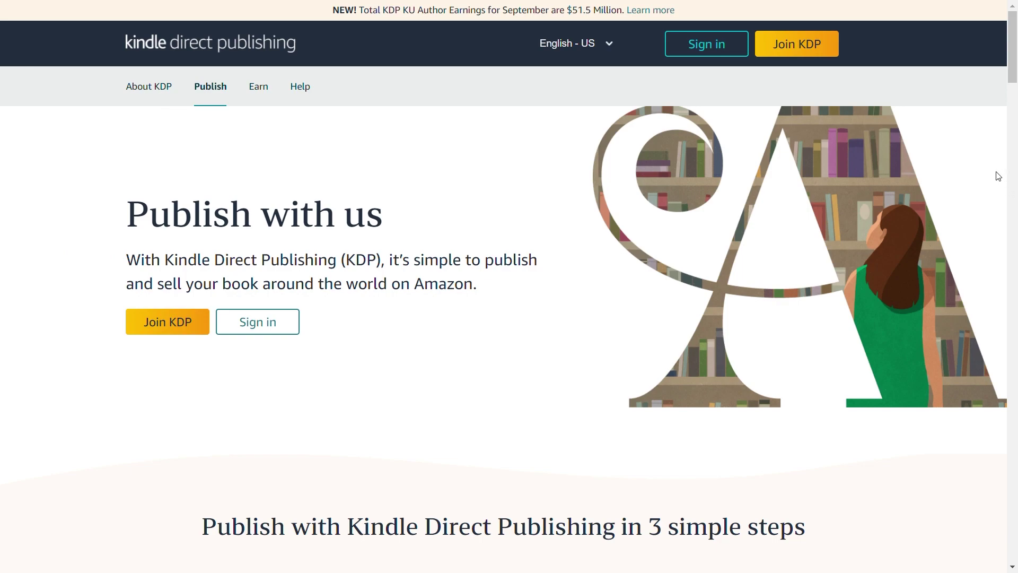
Step: Scroll the KDP homepage past Steps 1–3, testimonials and Kindle Create down to the footer
scroll(1004, 182, "down", 3)
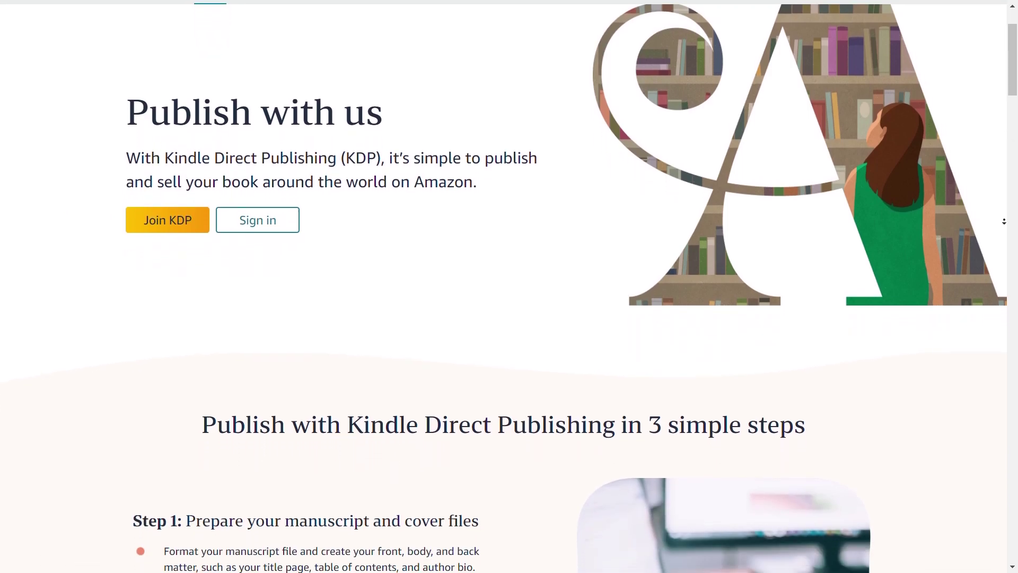
scroll(1004, 222, "down", 6)
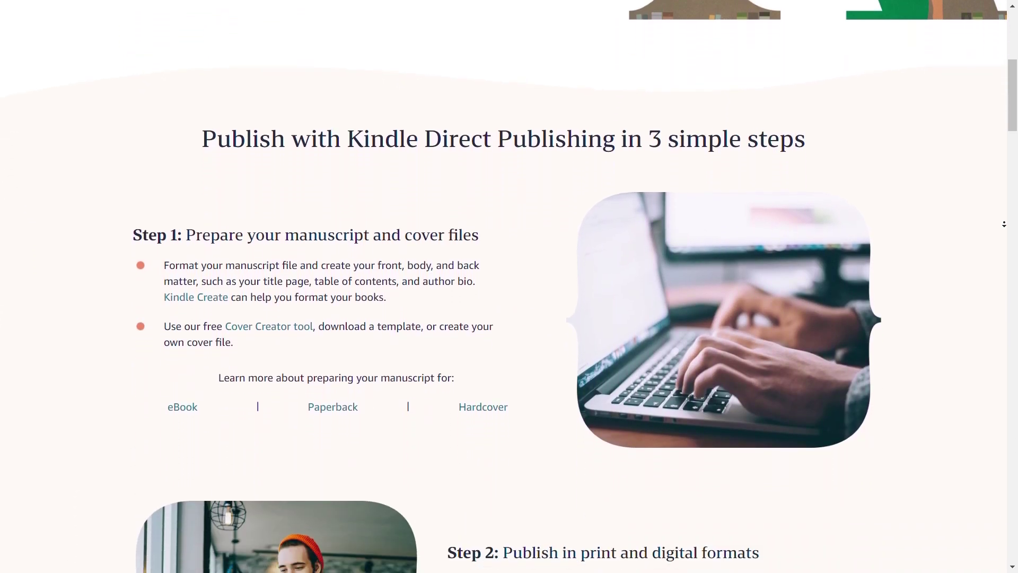
scroll(1005, 225, "down", 8)
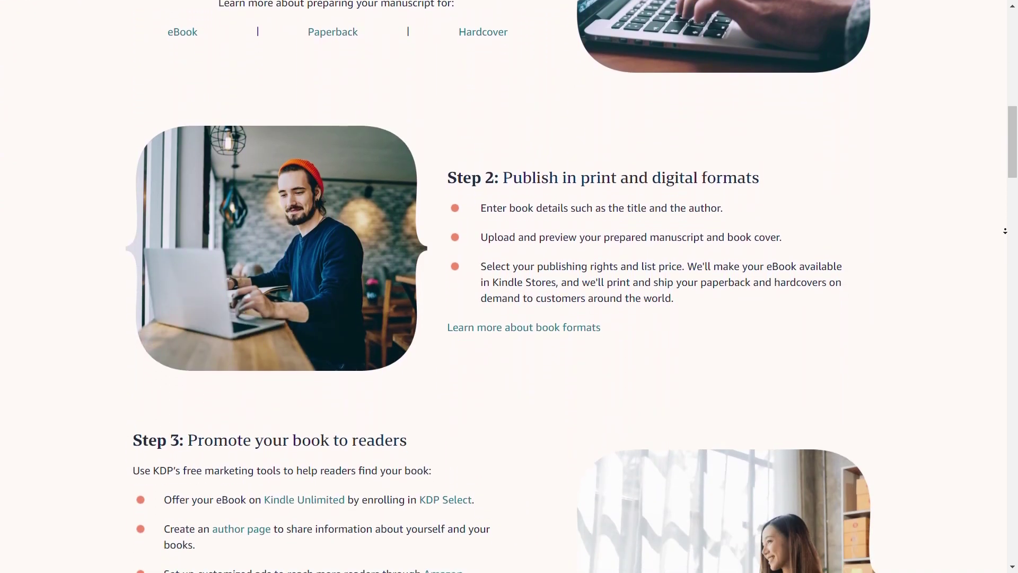
scroll(1005, 231, "down", 8)
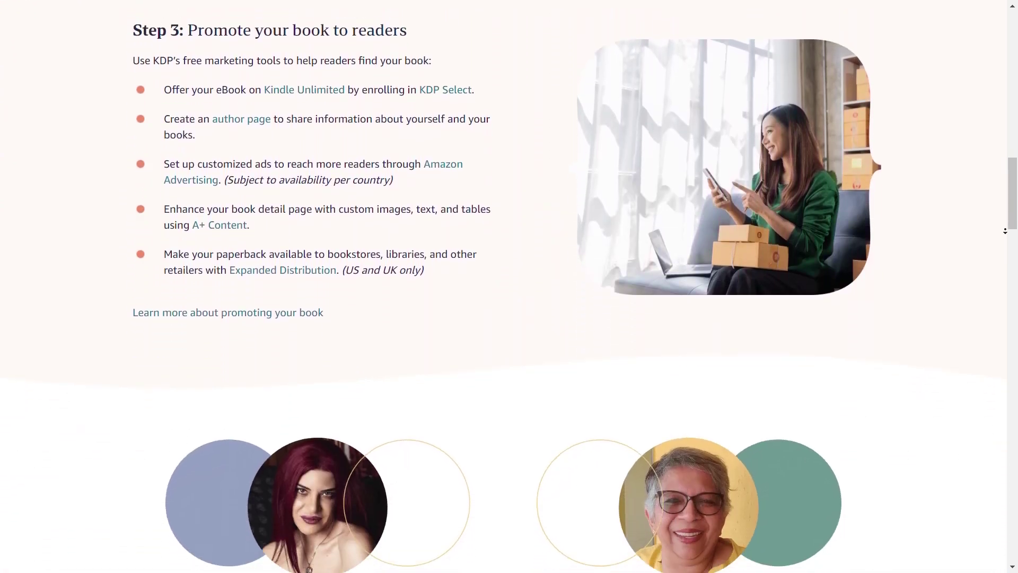
scroll(1004, 232, "down", 10)
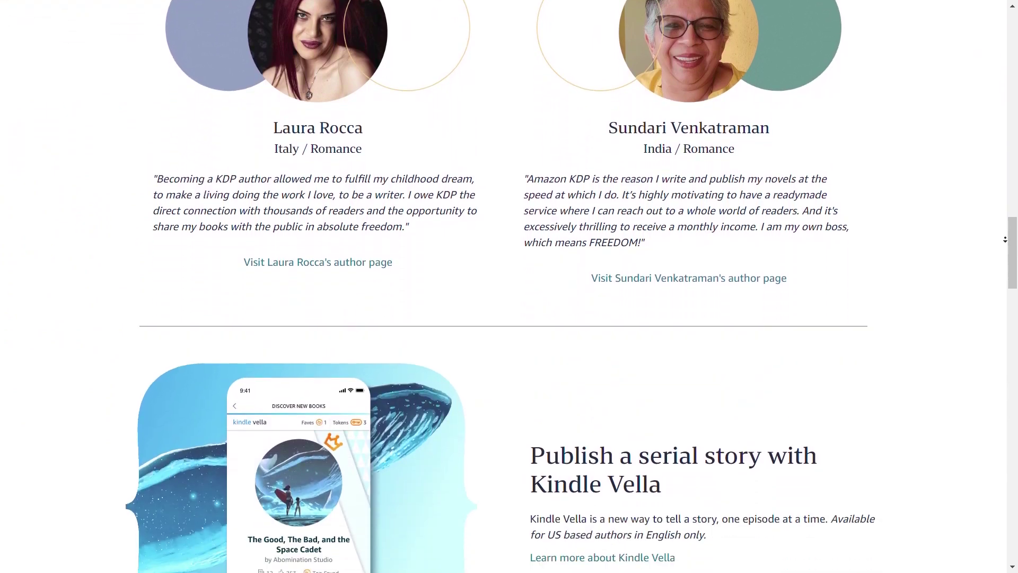
scroll(1004, 241, "down", 12)
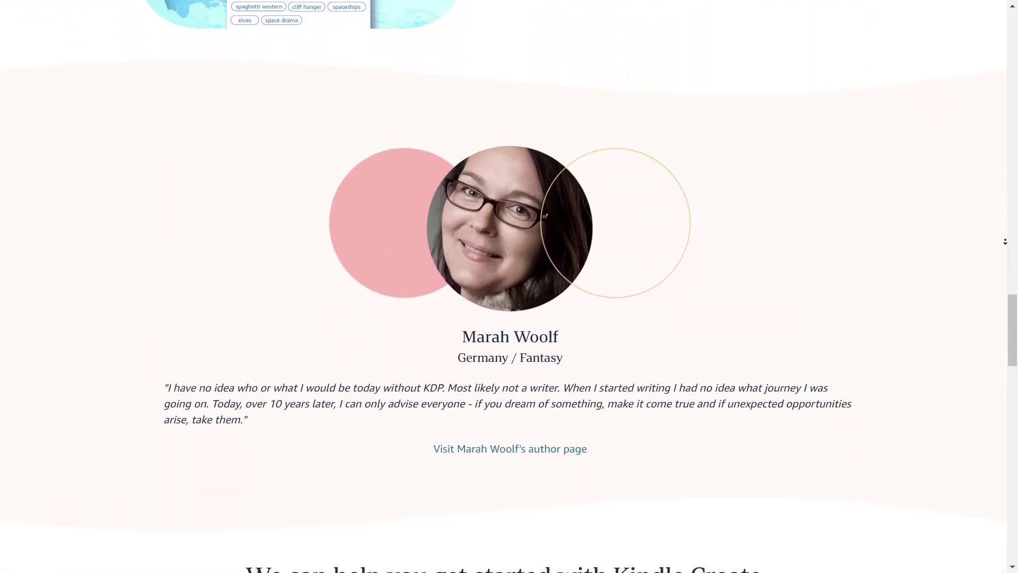
scroll(1005, 245, "down", 3)
scroll(1005, 246, "down", 15)
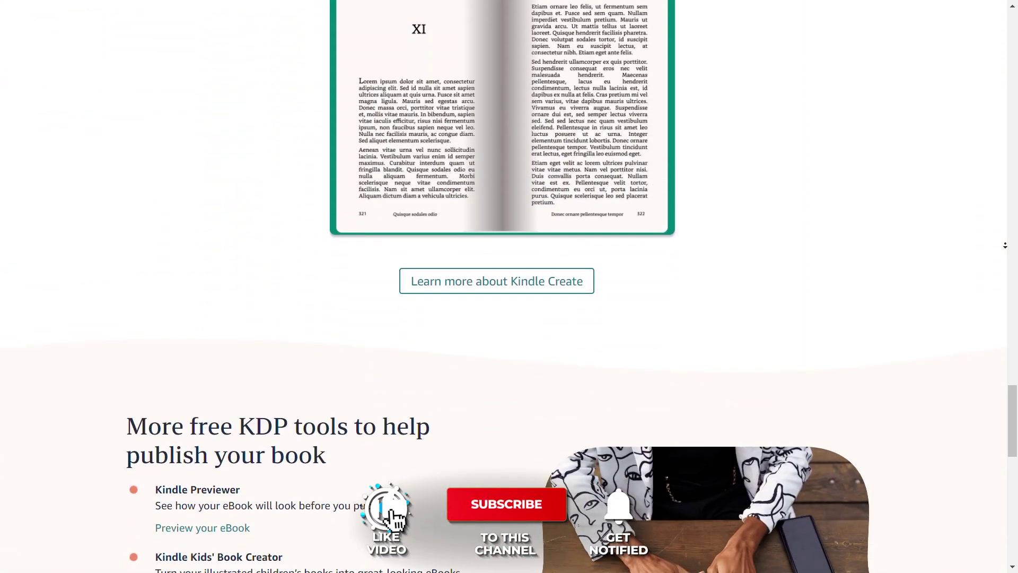
scroll(1003, 258, "down", 4)
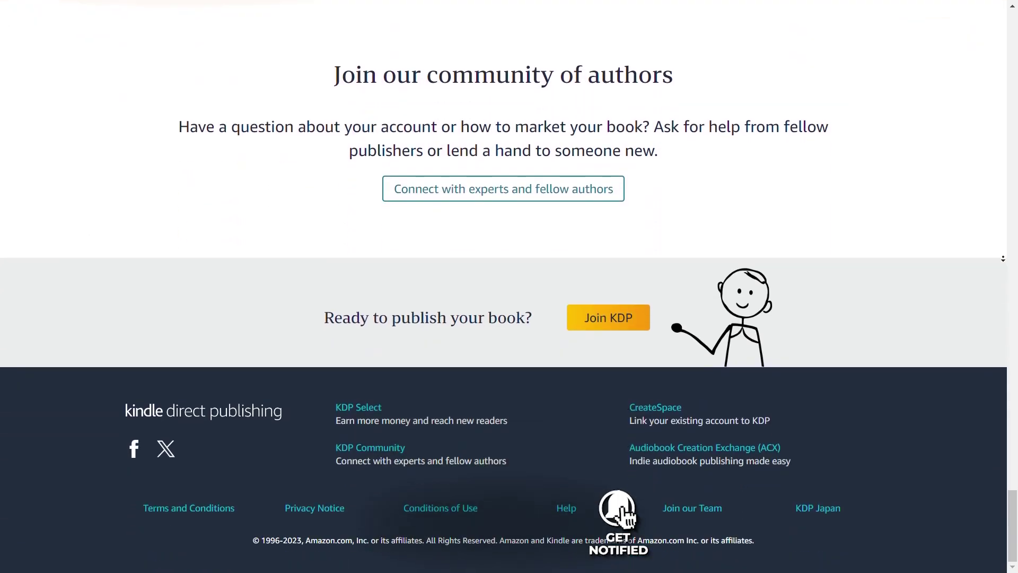